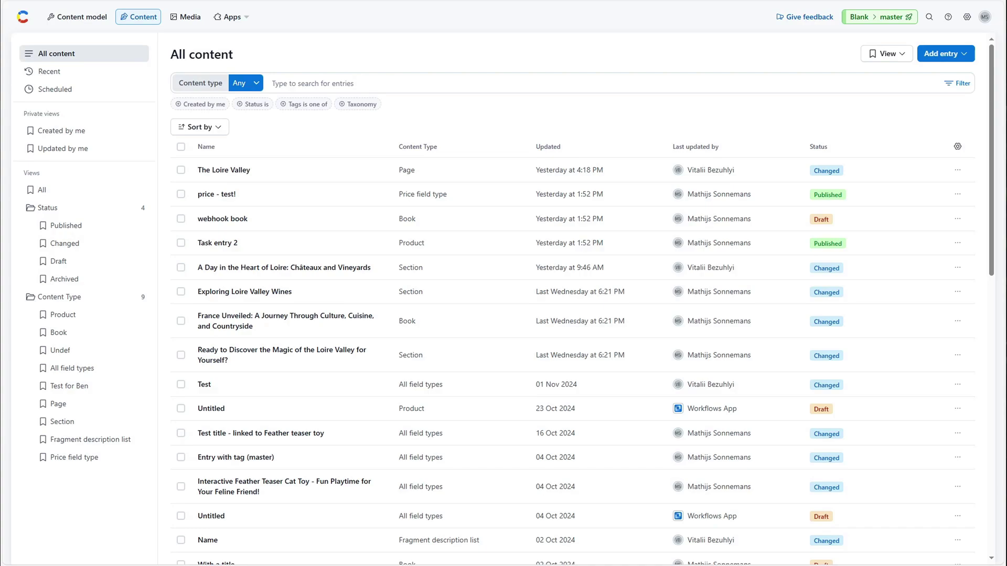
Open the Loire Valley page, its section about châteaux and vineyards, and the options of the book embedded in the text
{"action": "left_click", "coordinate": [237, 169]}
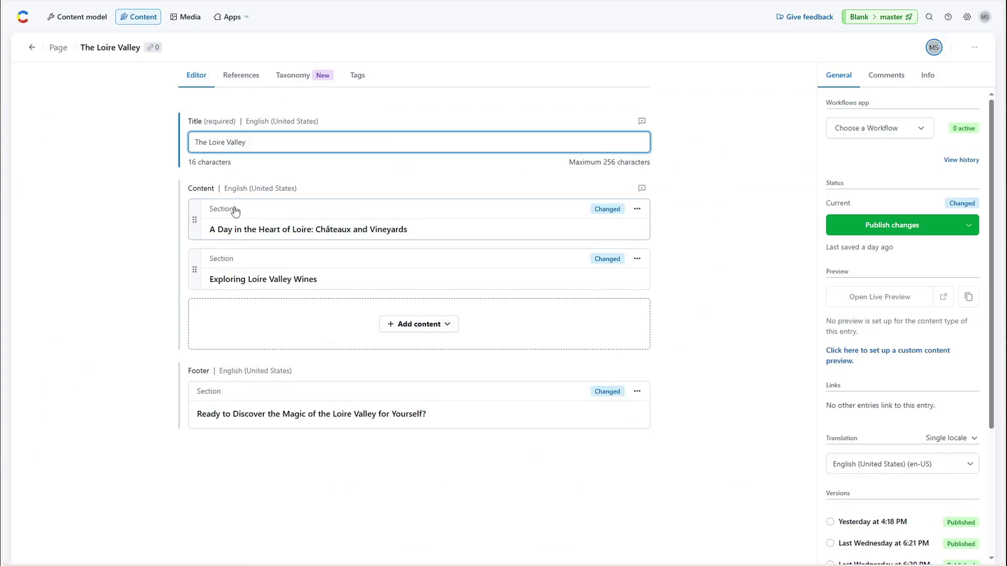
{"action": "left_click", "coordinate": [234, 229]}
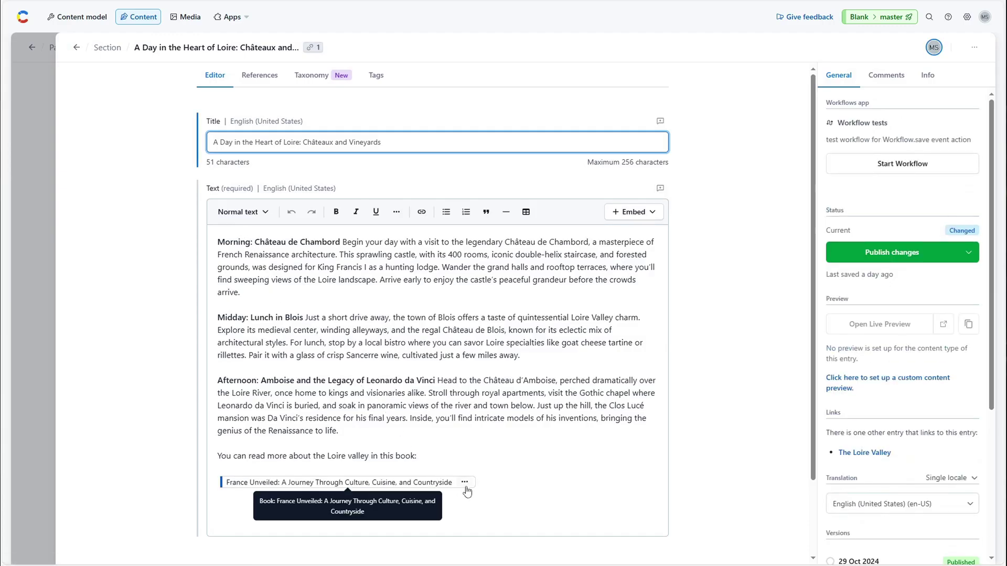
{"action": "left_click", "coordinate": [465, 482]}
{"action": "left_click", "coordinate": [480, 500]}
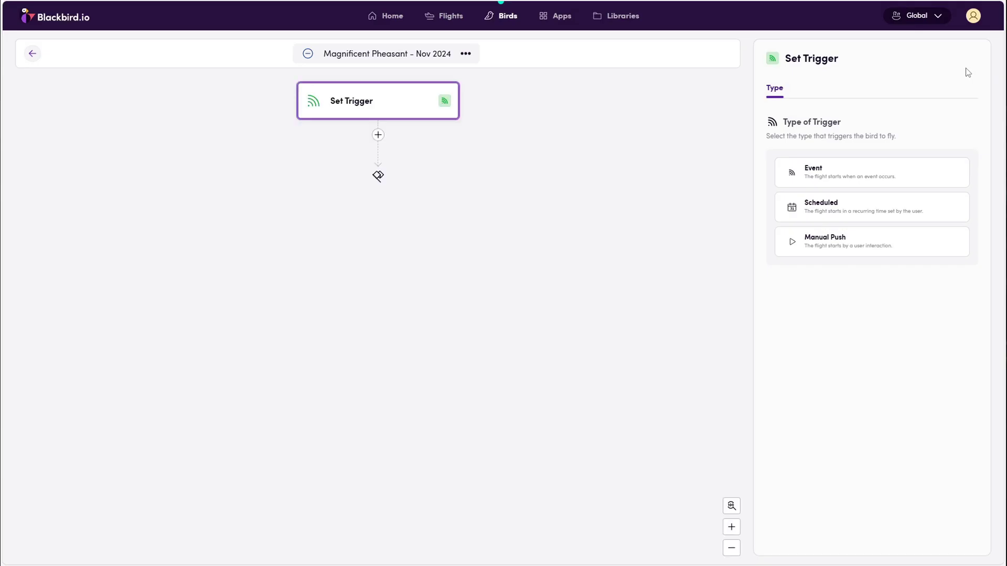
In Blackbird.io, set the bird's trigger to Manual Push and add a Contentful action below it
{"action": "left_click", "coordinate": [823, 243]}
{"action": "left_click", "coordinate": [378, 135]}
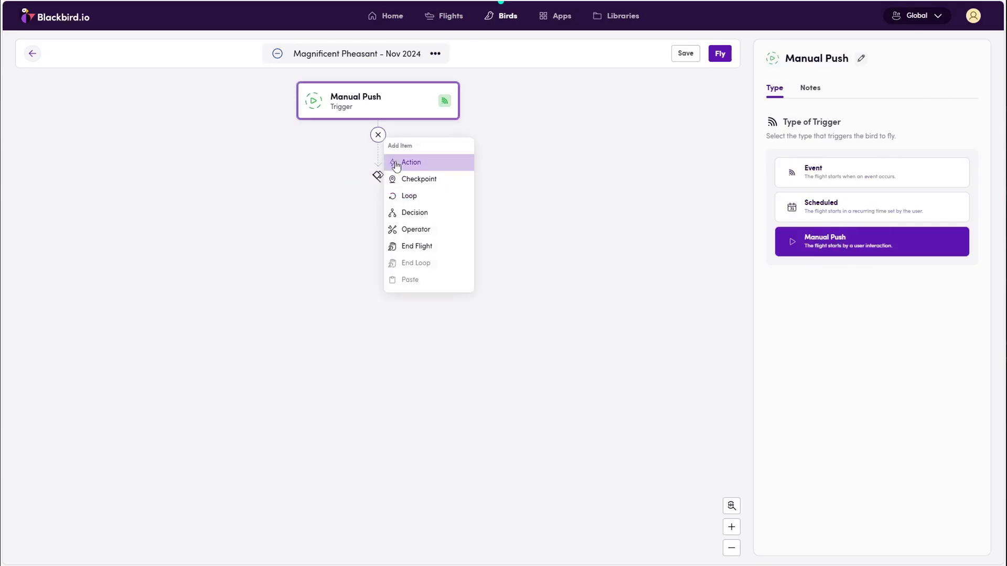
{"action": "left_click", "coordinate": [388, 161]}
{"action": "left_click", "coordinate": [813, 151]}
{"action": "type", "text": "content"}
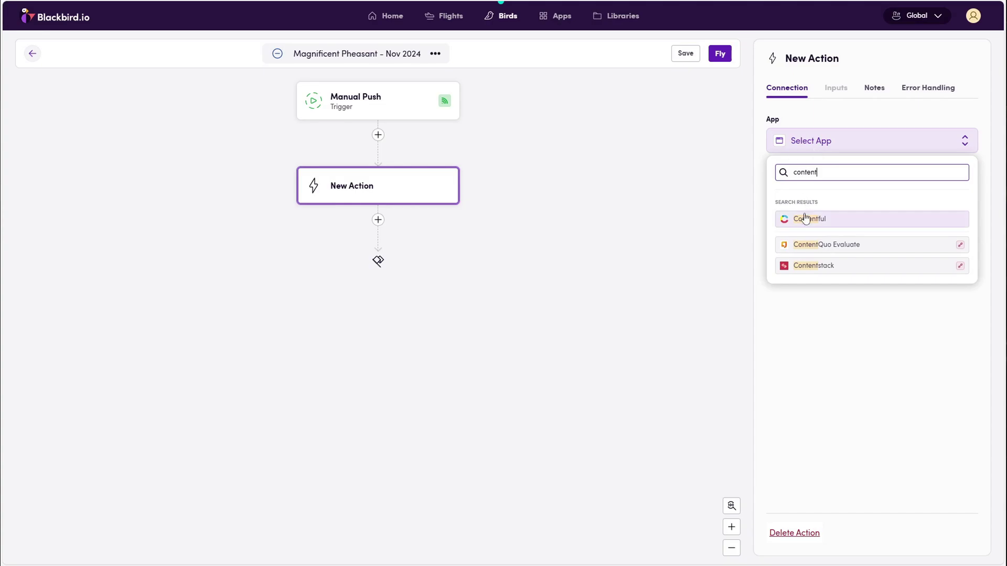
{"action": "left_click", "coordinate": [800, 218]}
Set the new Contentful action to "Get entry as HTML file" using the first listed connection
{"action": "left_click", "coordinate": [809, 190]}
{"action": "type", "text": "htm"}
{"action": "key", "text": "BackSpace"}
{"action": "key", "text": "BackSpace"}
{"action": "type", "text": "ml"}
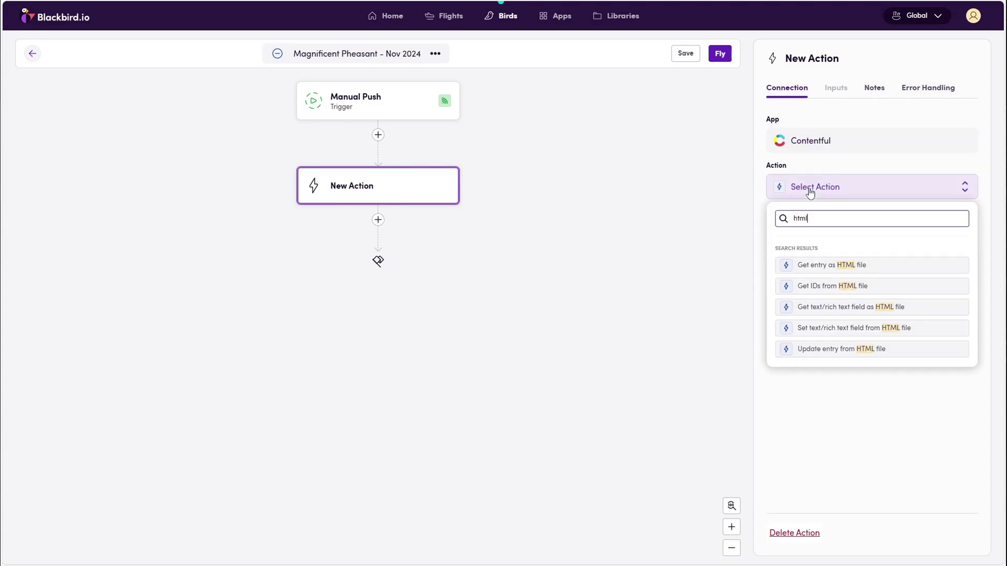
{"action": "left_click", "coordinate": [811, 266]}
{"action": "left_click", "coordinate": [813, 237]}
{"action": "left_click", "coordinate": [821, 315]}
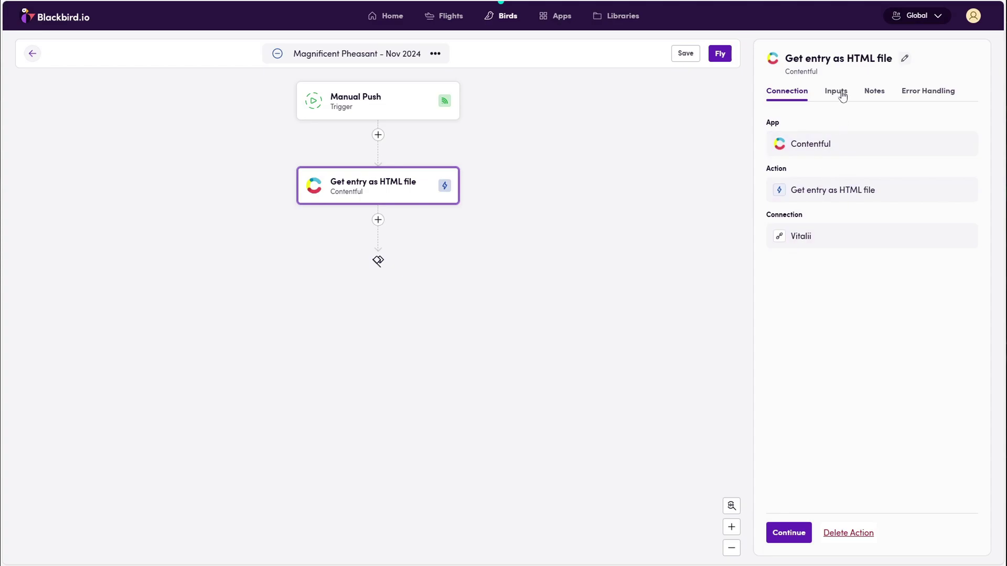
Set the Get entry action's Entry ID to "Page: The Loire Valley" and its Locale to English (United States)
{"action": "left_click", "coordinate": [837, 92]}
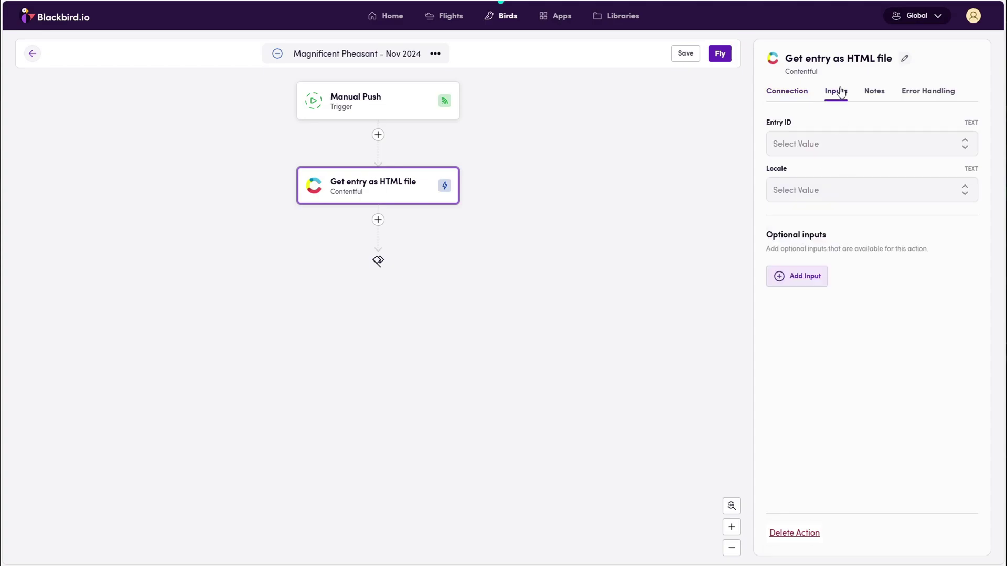
{"action": "left_click", "coordinate": [847, 150]}
{"action": "left_click", "coordinate": [850, 230]}
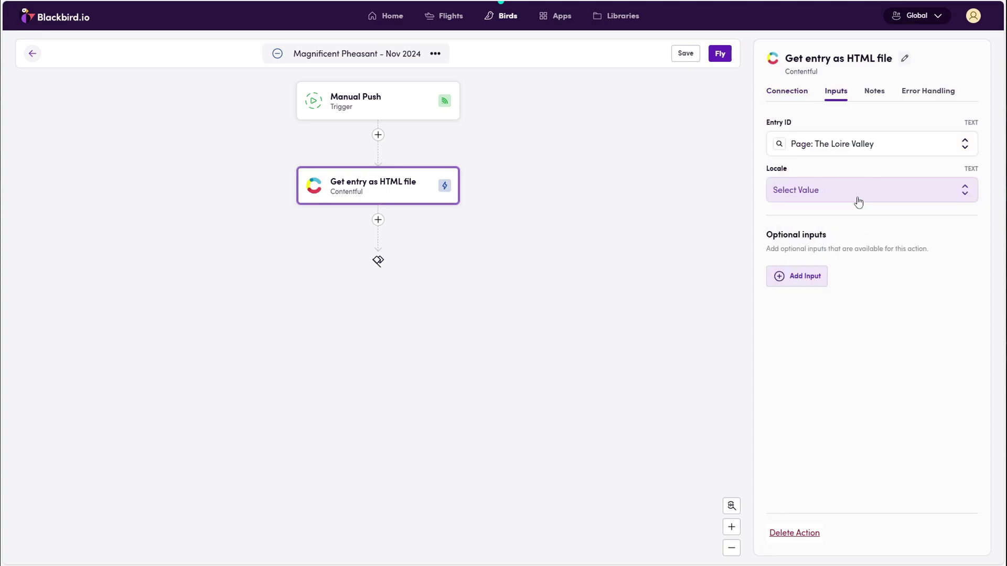
{"action": "left_click", "coordinate": [856, 199]}
{"action": "left_click", "coordinate": [854, 299]}
Add the optional inputs "Include referenced entries" and "Include embedded inline entries" to the Get entry action, both set to true
{"action": "left_click", "coordinate": [805, 277]}
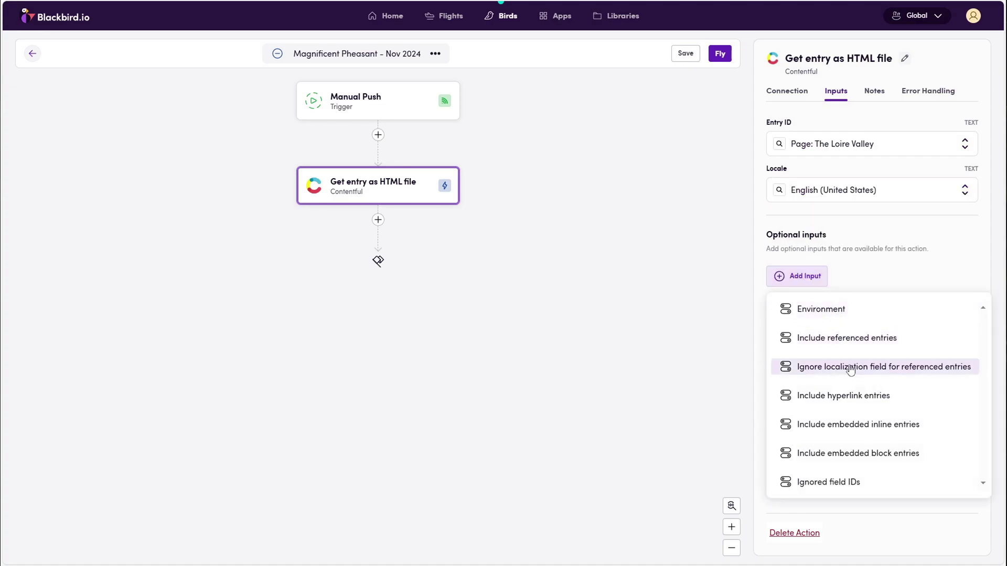
{"action": "left_click", "coordinate": [851, 342]}
{"action": "left_click", "coordinate": [849, 364]}
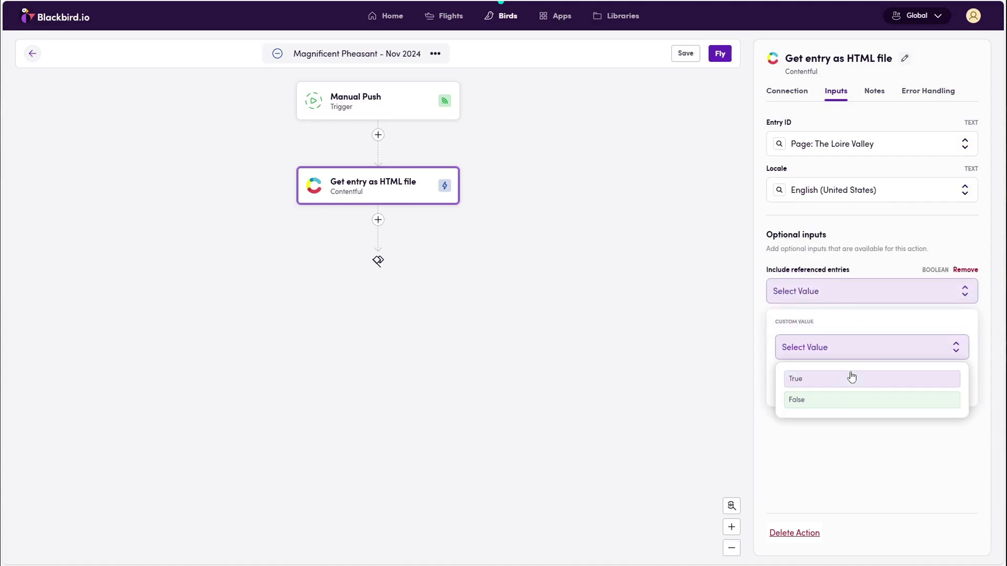
{"action": "left_click", "coordinate": [851, 376]}
{"action": "left_click", "coordinate": [844, 463]}
{"action": "left_click", "coordinate": [836, 340]}
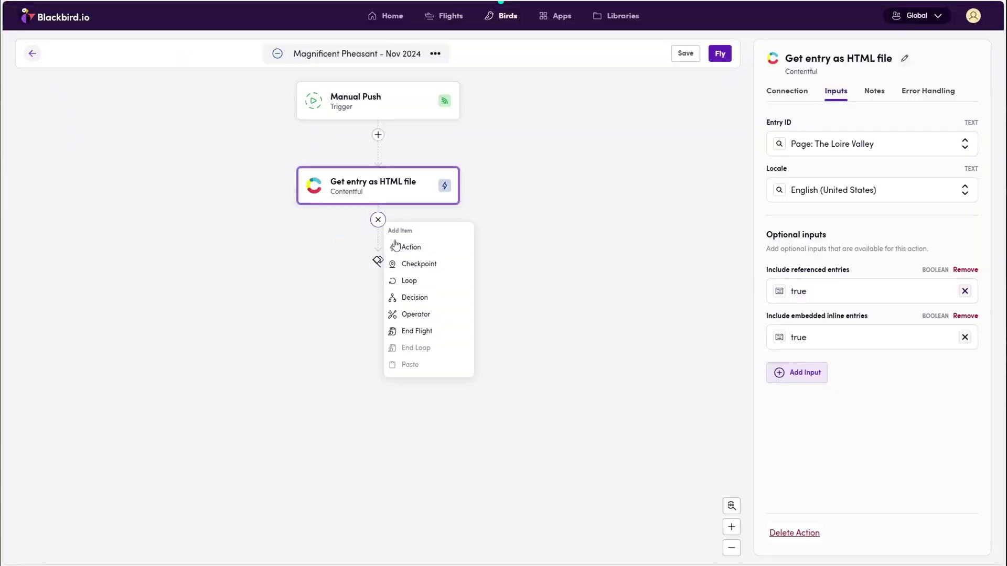
Add a DeepL "Translate document" action after the Get entry as HTML file action
{"action": "left_click", "coordinate": [404, 247]}
{"action": "left_click", "coordinate": [808, 140]}
{"action": "left_click", "coordinate": [812, 219]}
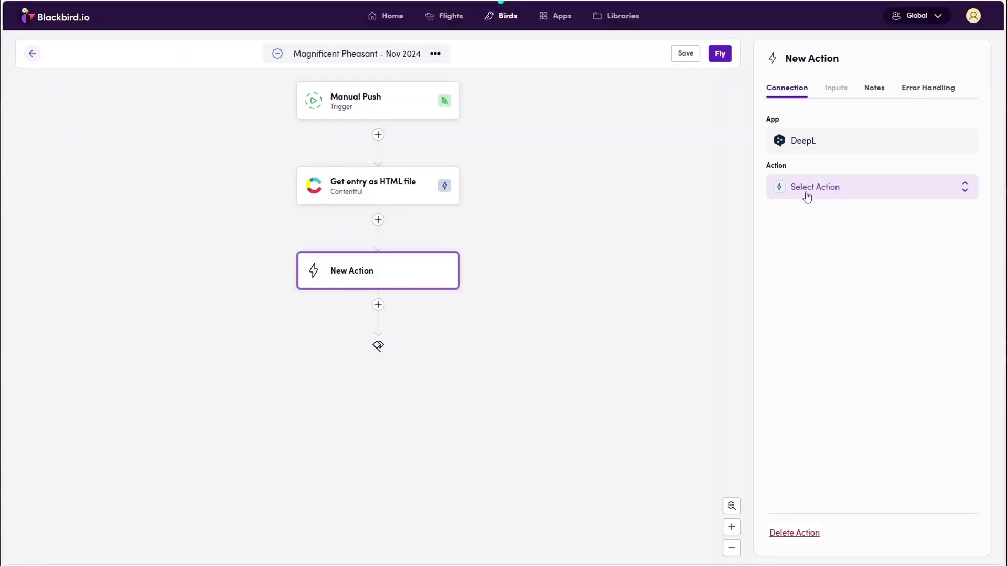
{"action": "left_click", "coordinate": [807, 190]}
{"action": "left_click", "coordinate": [844, 413]}
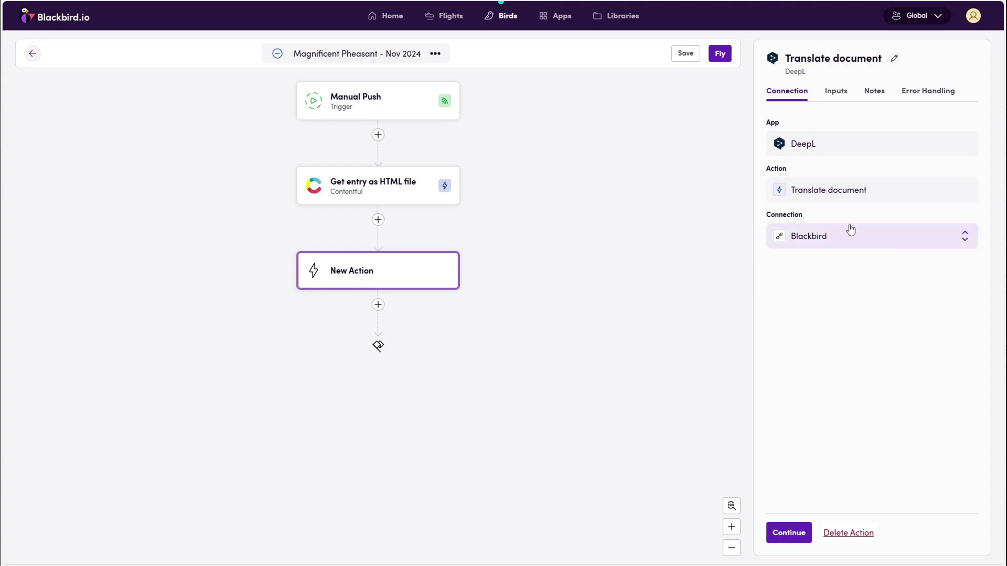
Set the Translate document action's File to the Get entry as HTML file output and its target language to German
{"action": "left_click", "coordinate": [835, 90]}
{"action": "left_click", "coordinate": [826, 144]}
{"action": "left_click", "coordinate": [854, 242]}
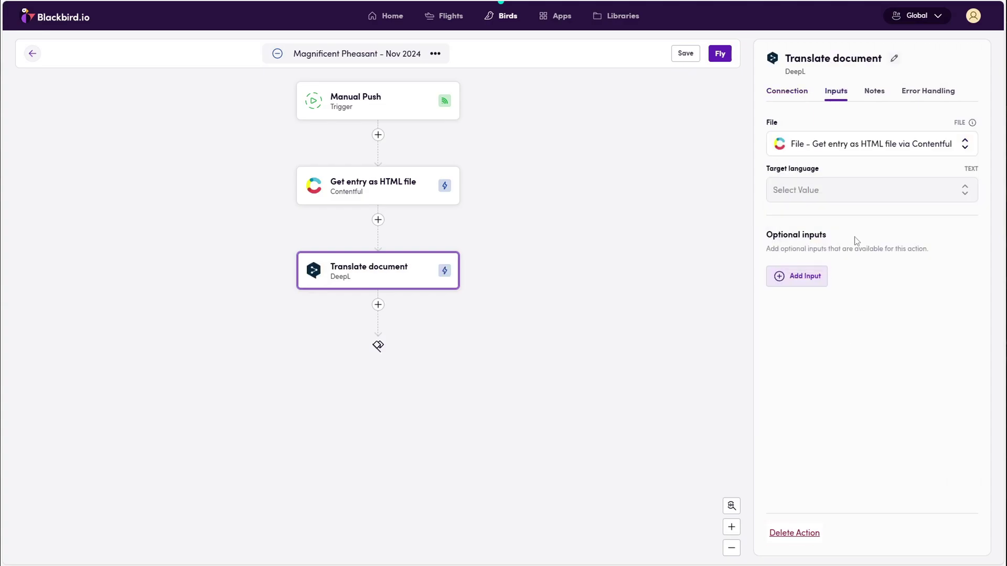
{"action": "left_click", "coordinate": [836, 191]}
{"action": "left_click", "coordinate": [865, 349]}
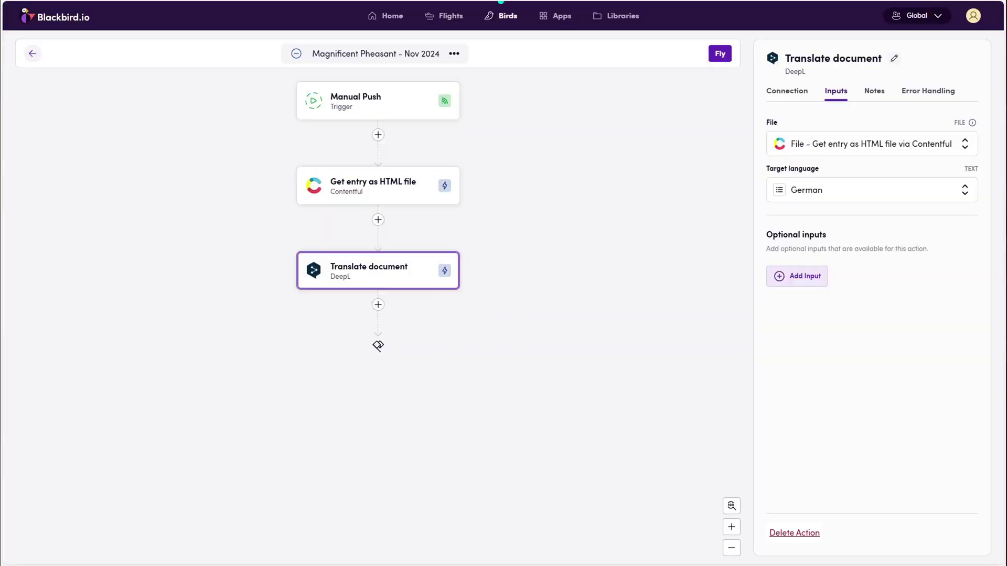
Add a Contentful "Update entry from HTML file" action after the translation, using the first listed connection
{"action": "left_click", "coordinate": [378, 305]}
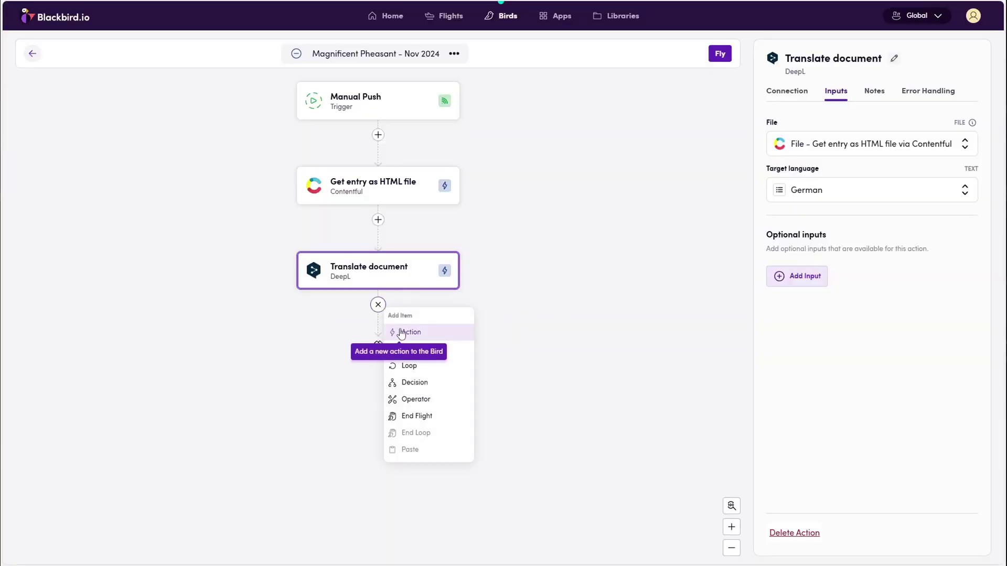
{"action": "left_click", "coordinate": [401, 332]}
{"action": "left_click", "coordinate": [861, 148]}
{"action": "type", "text": "conte"}
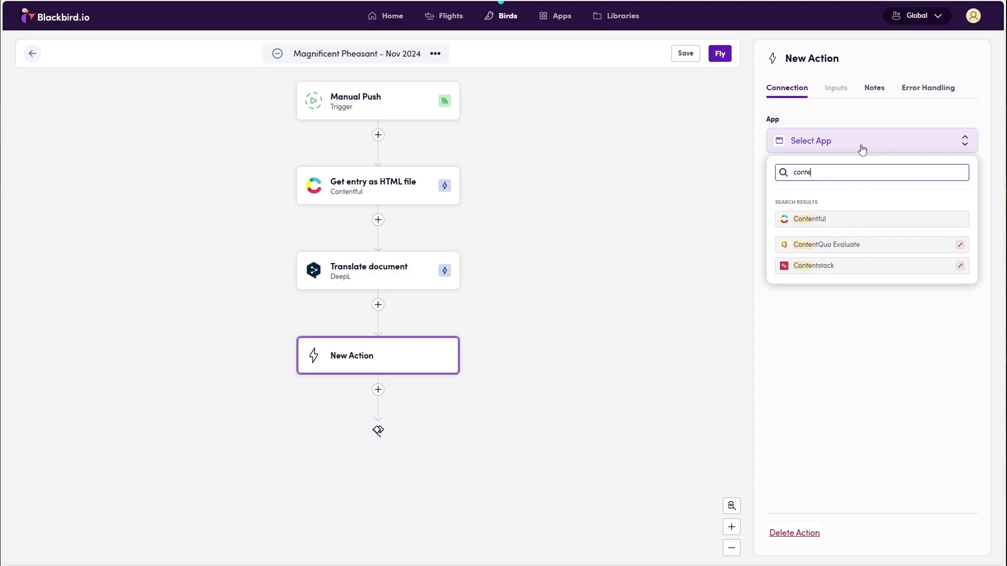
{"action": "left_click", "coordinate": [866, 219]}
{"action": "left_click", "coordinate": [849, 194]}
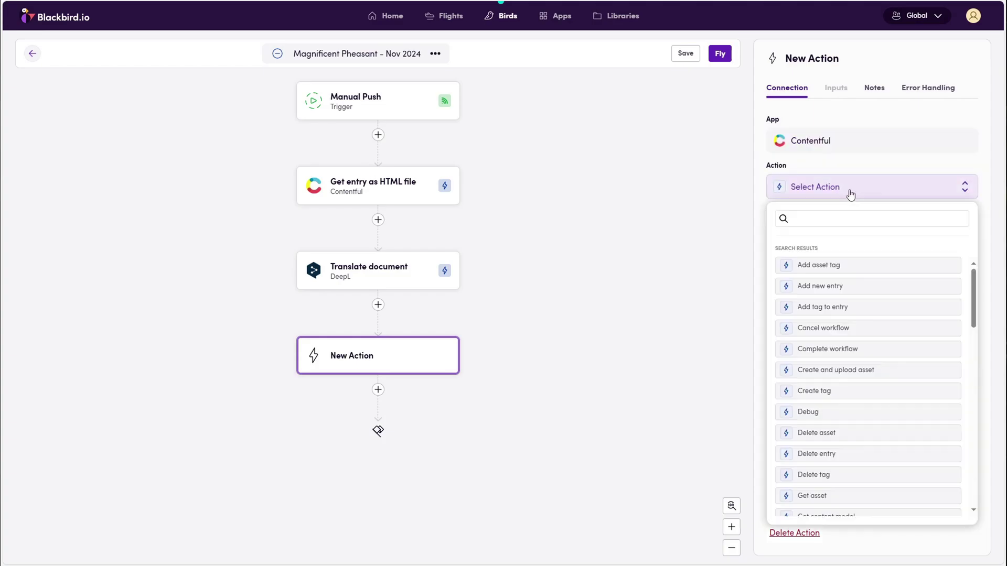
{"action": "type", "text": "html"}
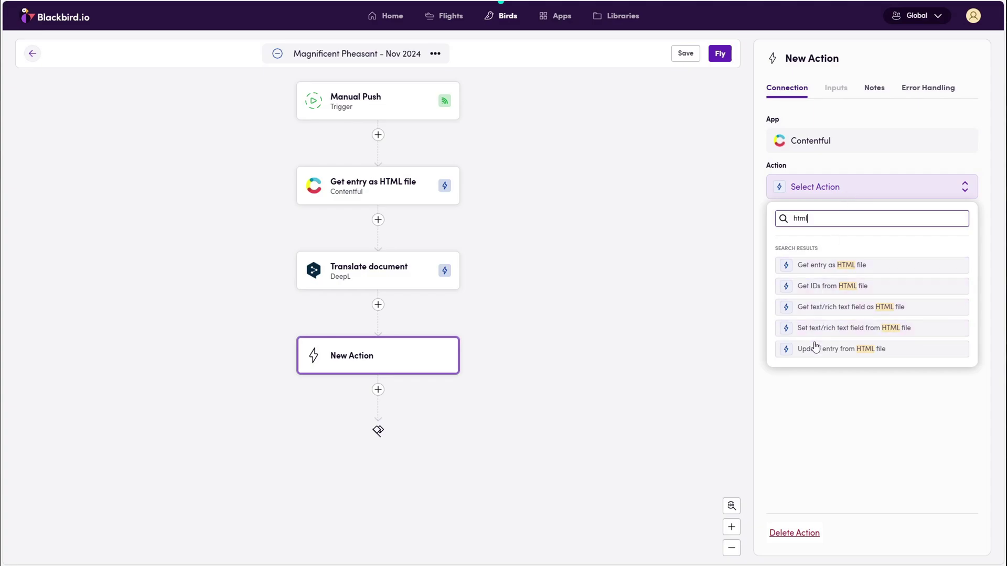
{"action": "left_click", "coordinate": [816, 349]}
{"action": "left_click", "coordinate": [788, 235]}
{"action": "left_click", "coordinate": [820, 313]}
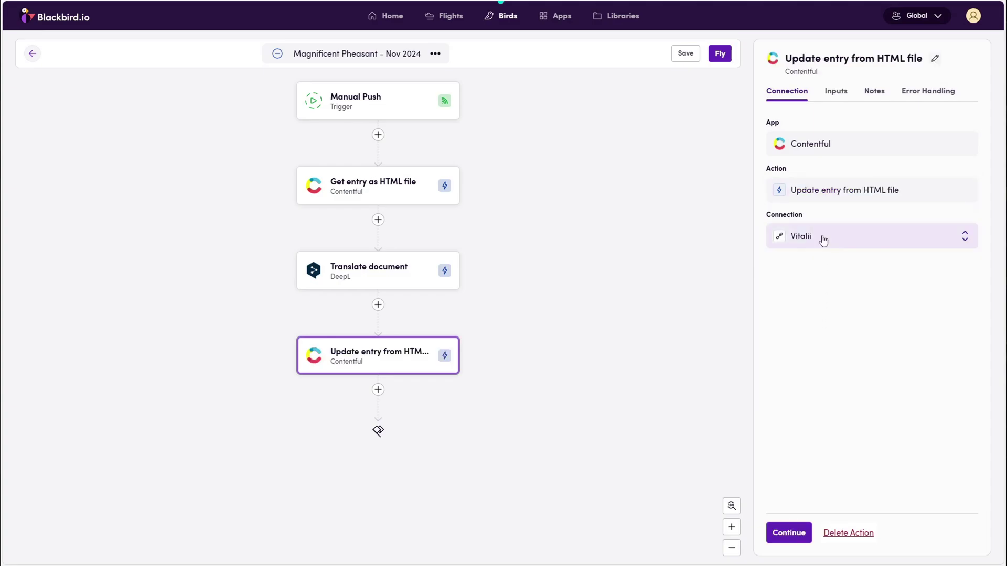
Set the Update entry action's Locale to German and its File to the DeepL Translate document output
{"action": "left_click", "coordinate": [841, 91]}
{"action": "left_click", "coordinate": [820, 148]}
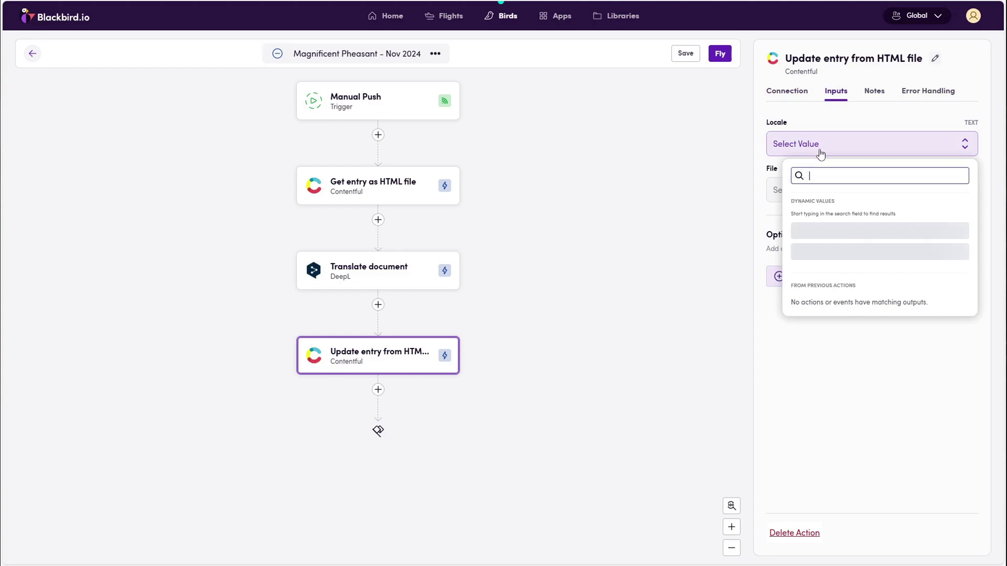
{"action": "left_click", "coordinate": [825, 230]}
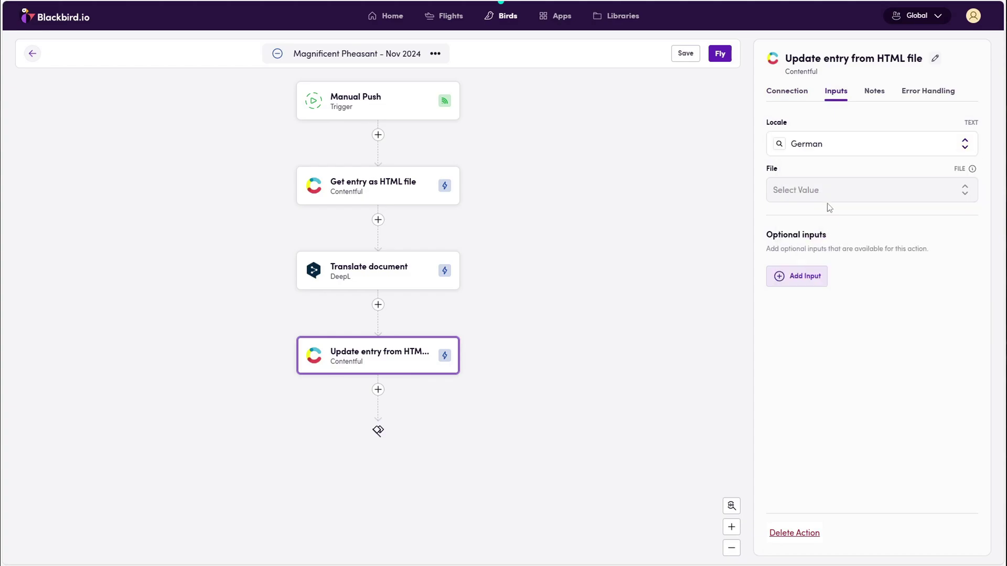
{"action": "left_click", "coordinate": [828, 199]}
{"action": "left_click", "coordinate": [838, 340]}
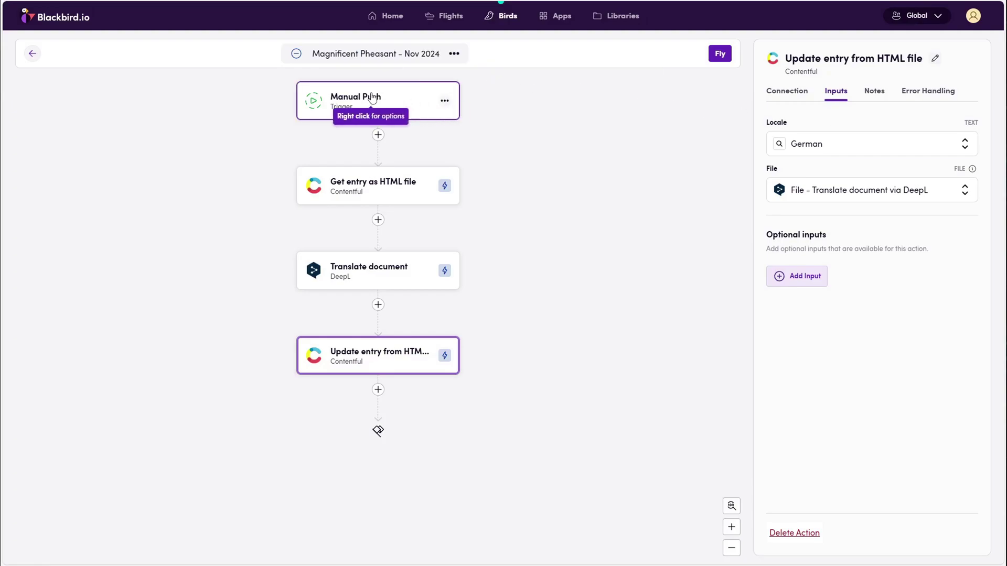
Change the bird's trigger to the Contentful event "On entry published" with the first listed connection
{"action": "left_click", "coordinate": [360, 99]}
{"action": "left_click", "coordinate": [837, 163]}
{"action": "left_click", "coordinate": [819, 141]}
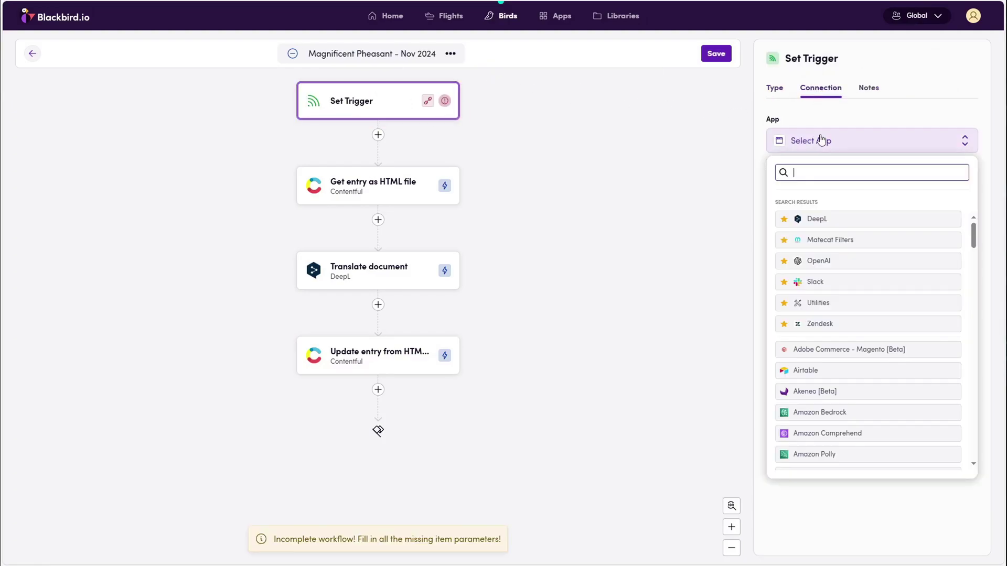
{"action": "type", "text": "content"}
{"action": "left_click", "coordinate": [828, 219]}
{"action": "left_click", "coordinate": [820, 189]}
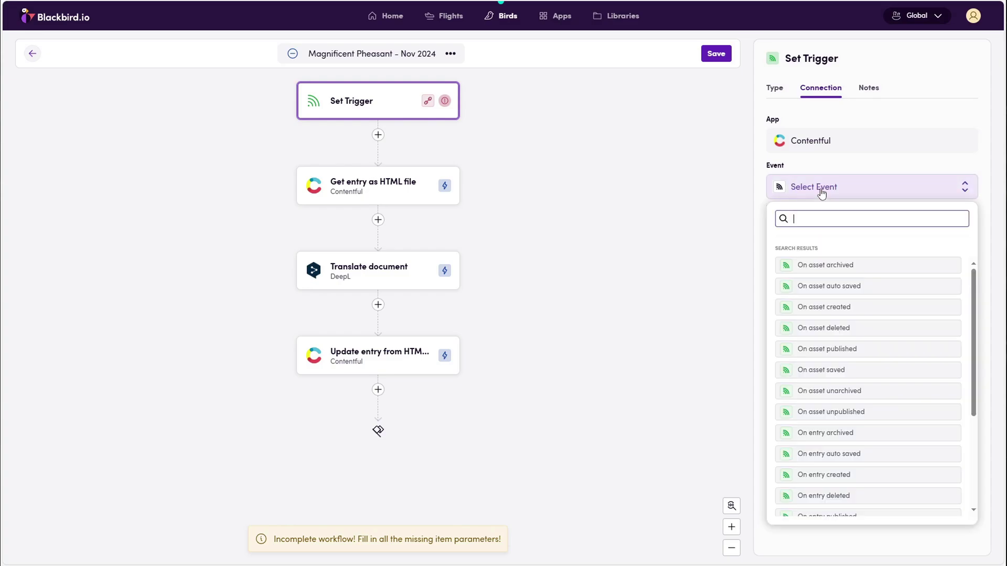
{"action": "scroll", "coordinate": [860, 304], "scroll_direction": "down", "scroll_amount": 5}
{"action": "left_click", "coordinate": [863, 361]}
{"action": "left_click", "coordinate": [852, 234]}
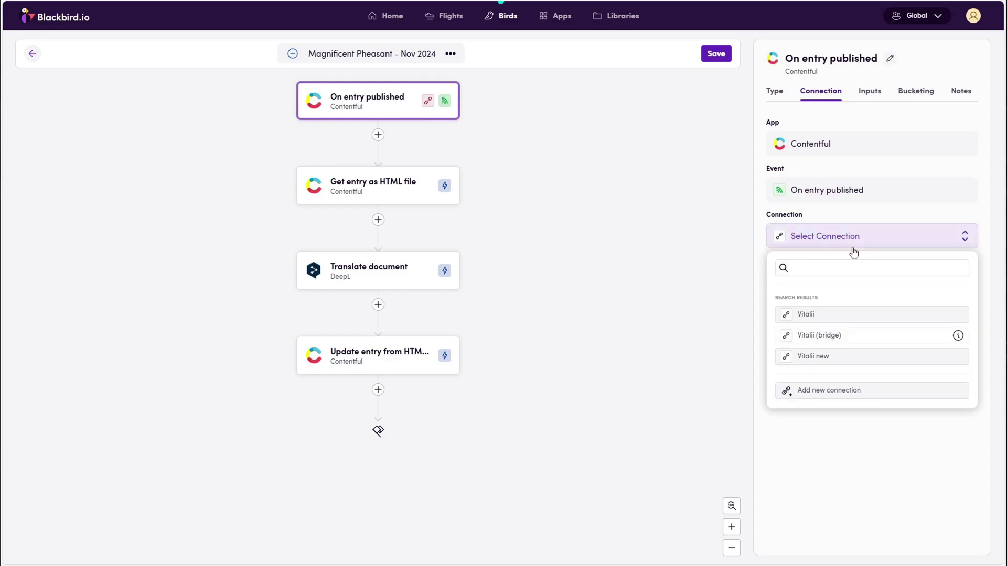
{"action": "left_click", "coordinate": [850, 315]}
Add the Tag IDs optional input to the On entry published trigger and choose a tag for it
{"action": "left_click", "coordinate": [868, 92]}
{"action": "left_click", "coordinate": [819, 173]}
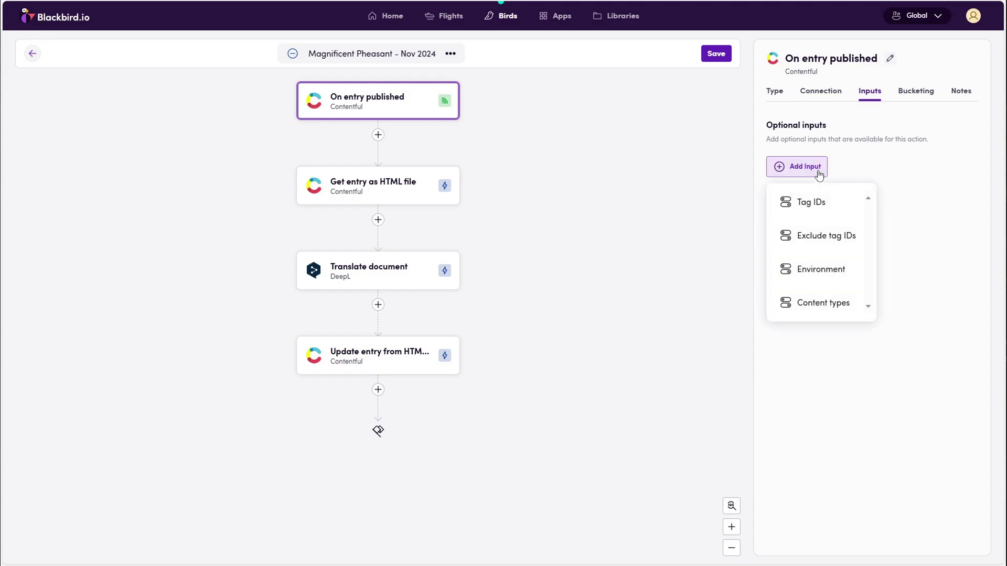
{"action": "left_click", "coordinate": [816, 200]}
{"action": "left_click", "coordinate": [822, 180]}
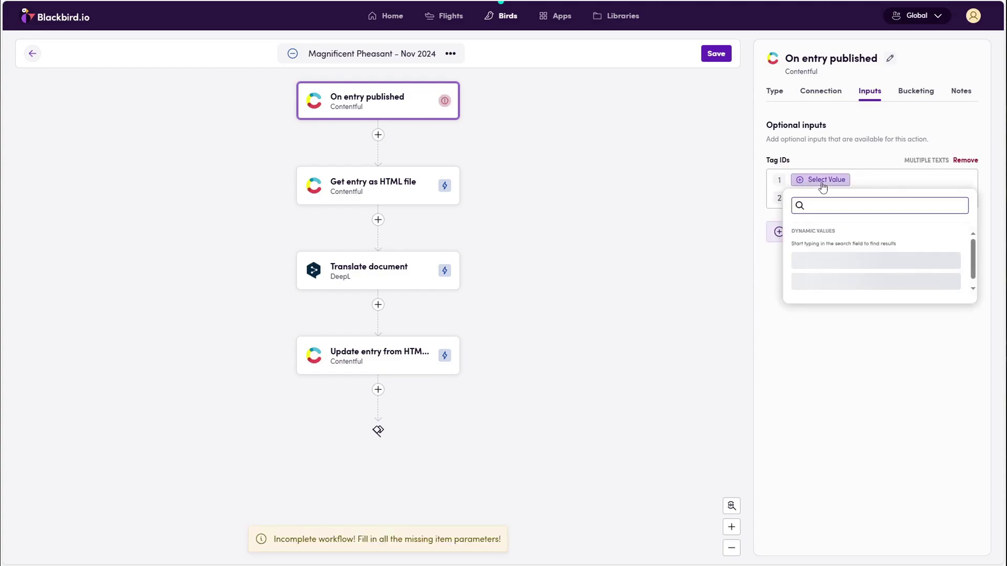
{"action": "scroll", "coordinate": [850, 367], "scroll_direction": "down", "scroll_amount": 2}
{"action": "left_click", "coordinate": [849, 348]}
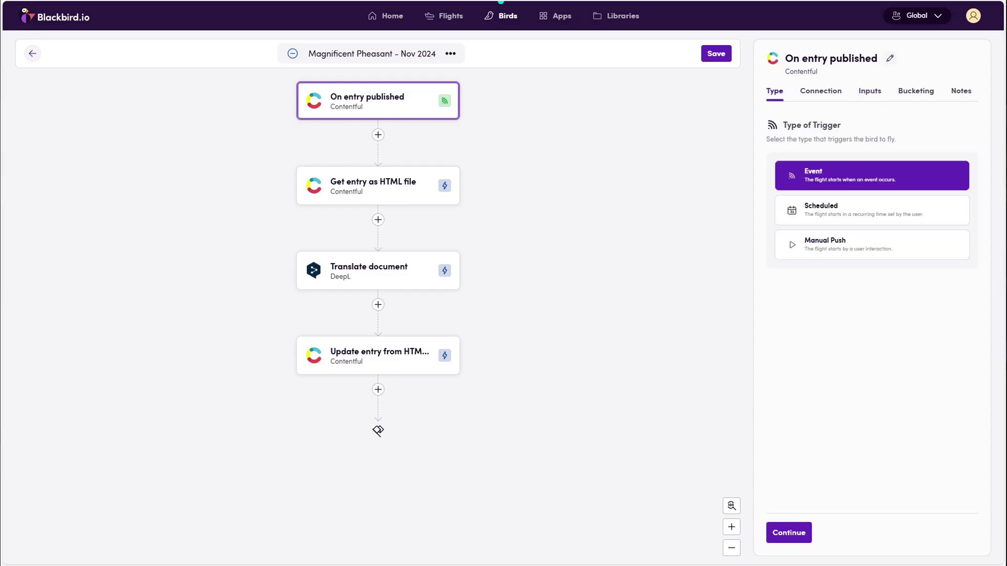
Change the trigger's Contentful event to "On entry task created"
{"action": "left_click", "coordinate": [807, 92]}
{"action": "left_click", "coordinate": [827, 186]}
{"action": "scroll", "coordinate": [859, 299], "scroll_direction": "down", "scroll_amount": 2}
{"action": "left_click", "coordinate": [889, 406]}
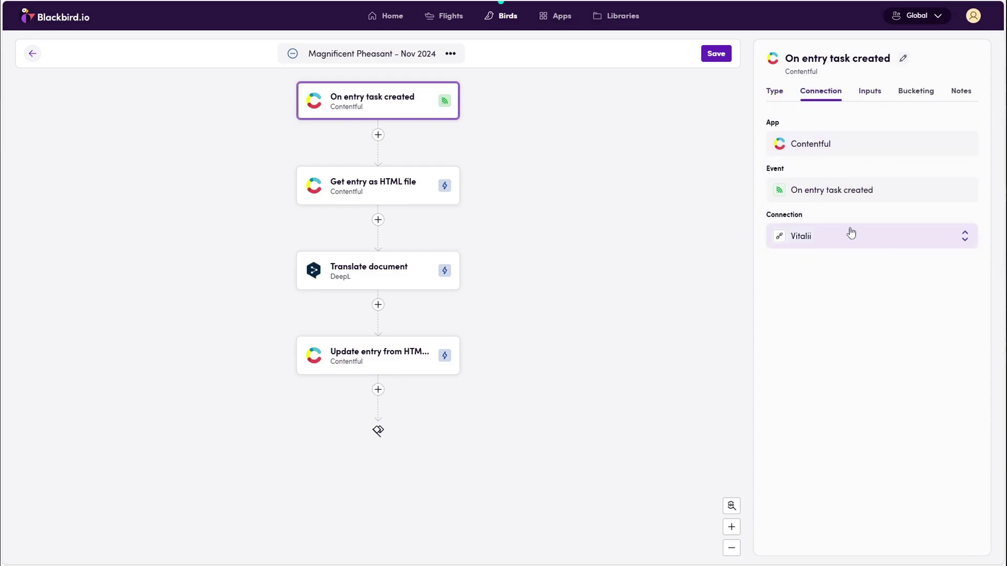
Add the User ID optional input to the On entry task created trigger and select the second listed user
{"action": "left_click", "coordinate": [868, 94]}
{"action": "left_click", "coordinate": [814, 171]}
{"action": "left_click", "coordinate": [815, 201]}
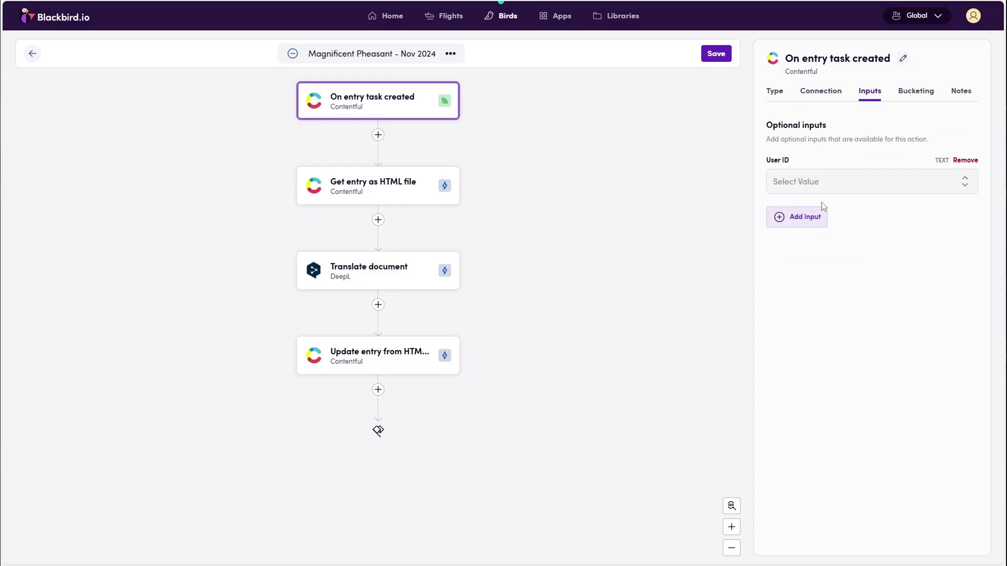
{"action": "left_click", "coordinate": [827, 189]}
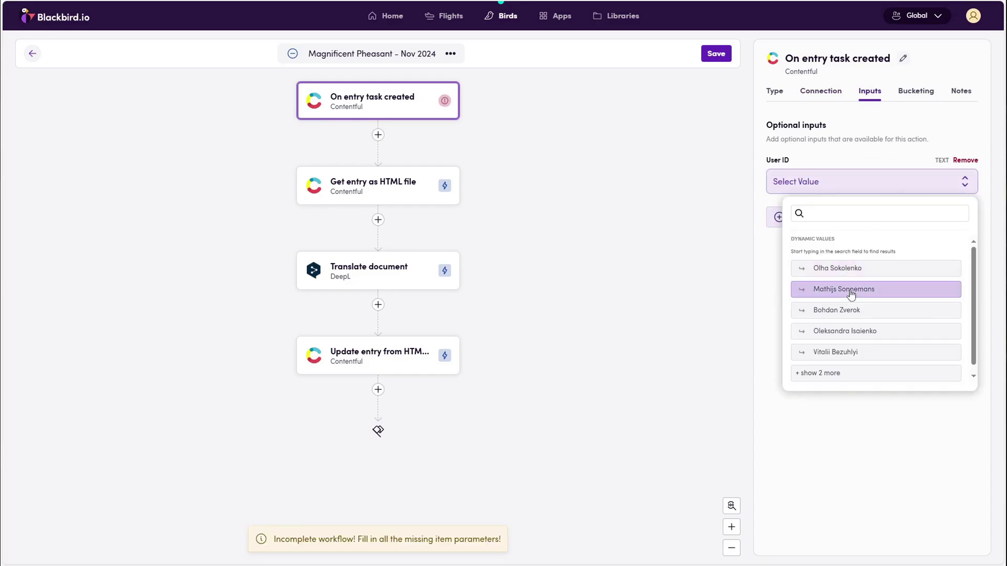
{"action": "left_click", "coordinate": [852, 286]}
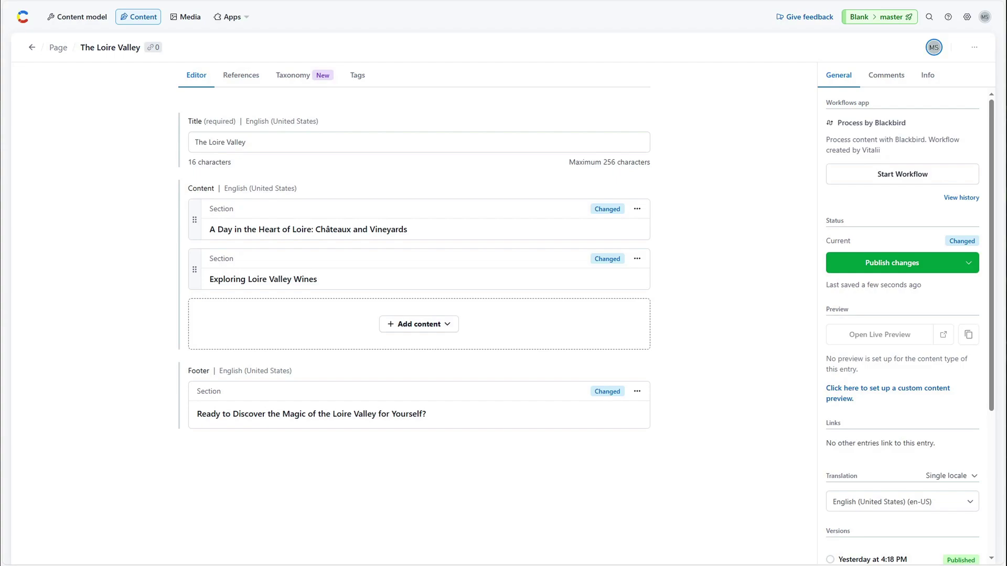
{"action": "left_click", "coordinate": [233, 18]}
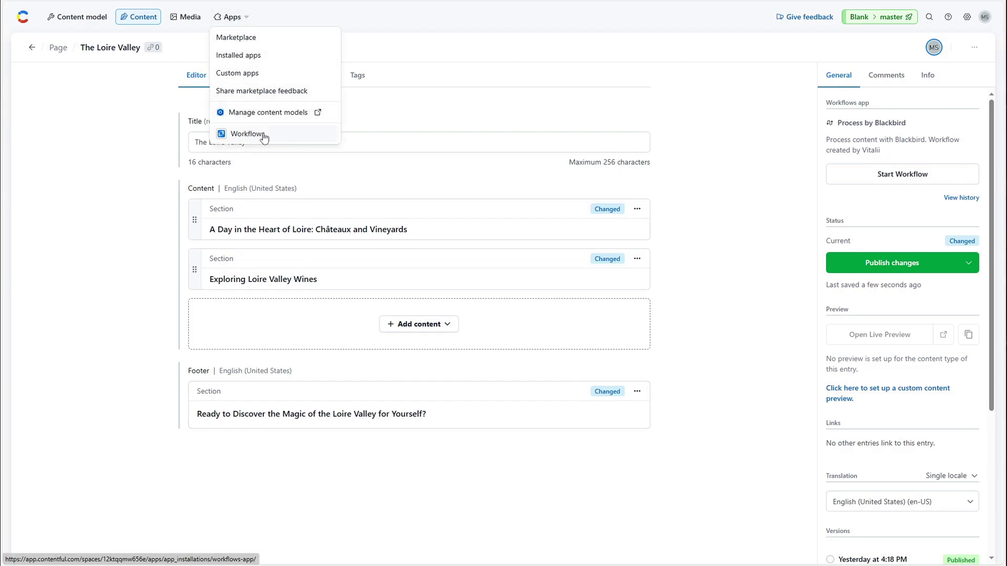
{"action": "left_click", "coordinate": [850, 176]}
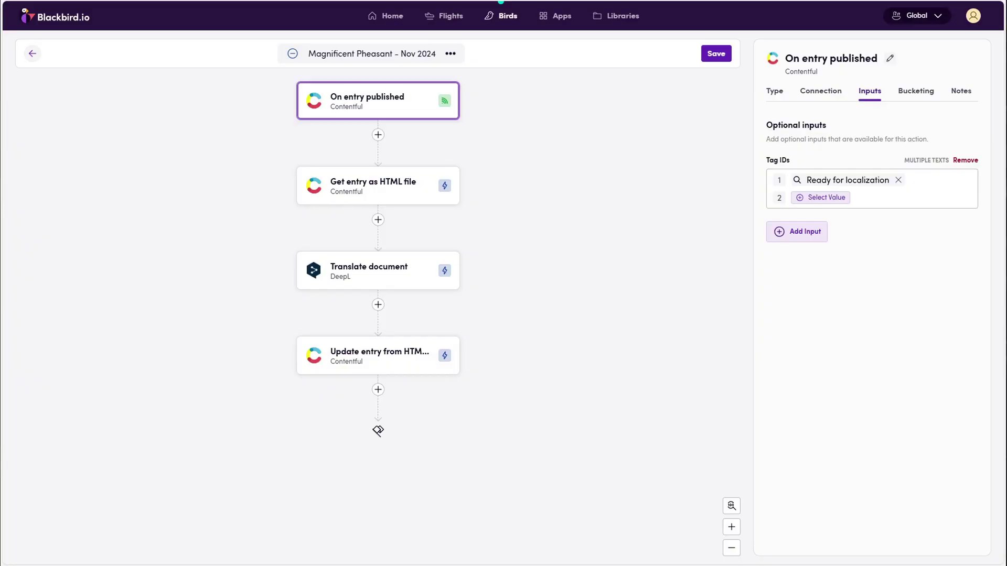
Rename the bird as "Continuous localization Contentful"
{"action": "left_click", "coordinate": [450, 54]}
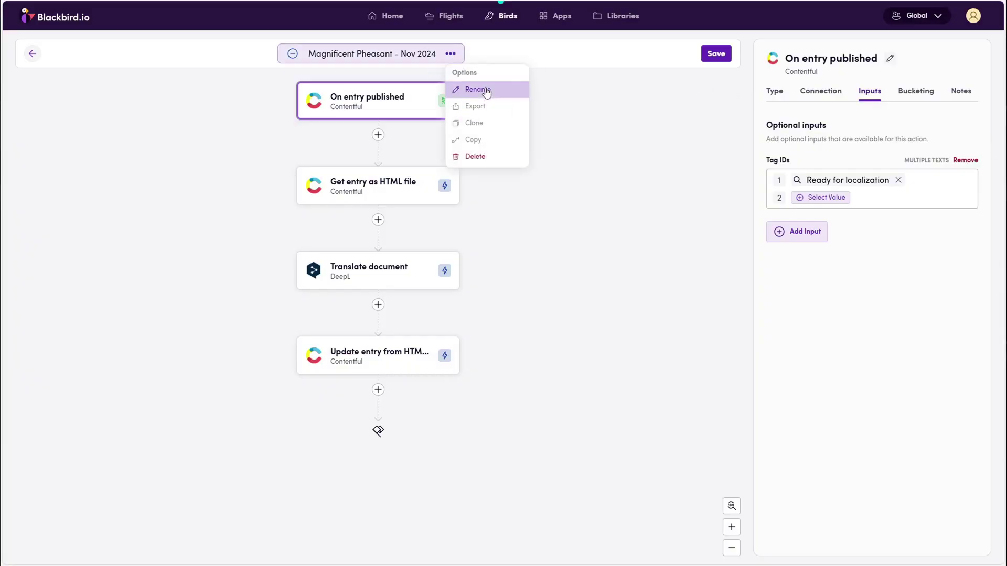
{"action": "left_click", "coordinate": [475, 88]}
{"action": "type", "text": "Continuous loc"}
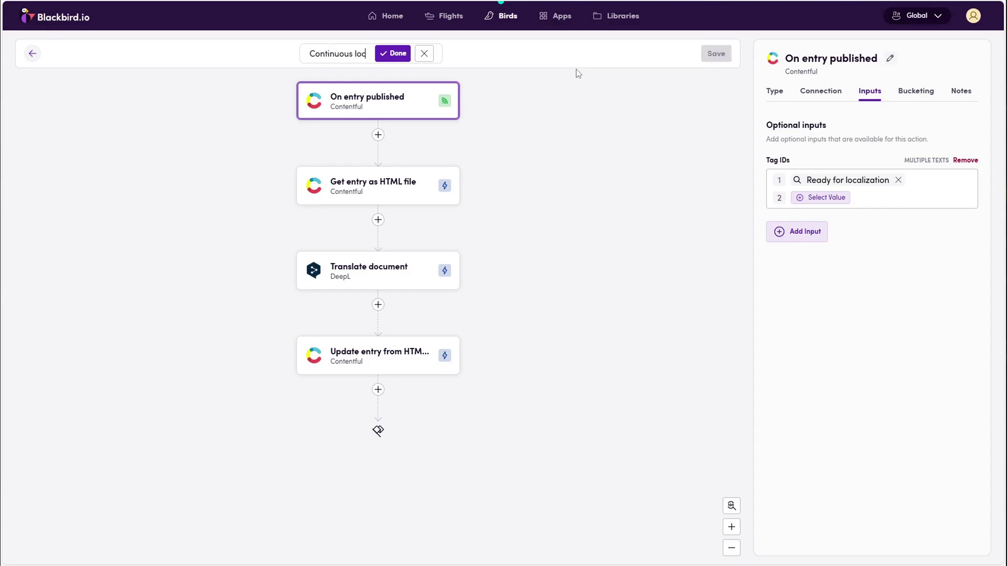
{"action": "type", "text": "alization Contentful"}
{"action": "key", "text": "Return"}
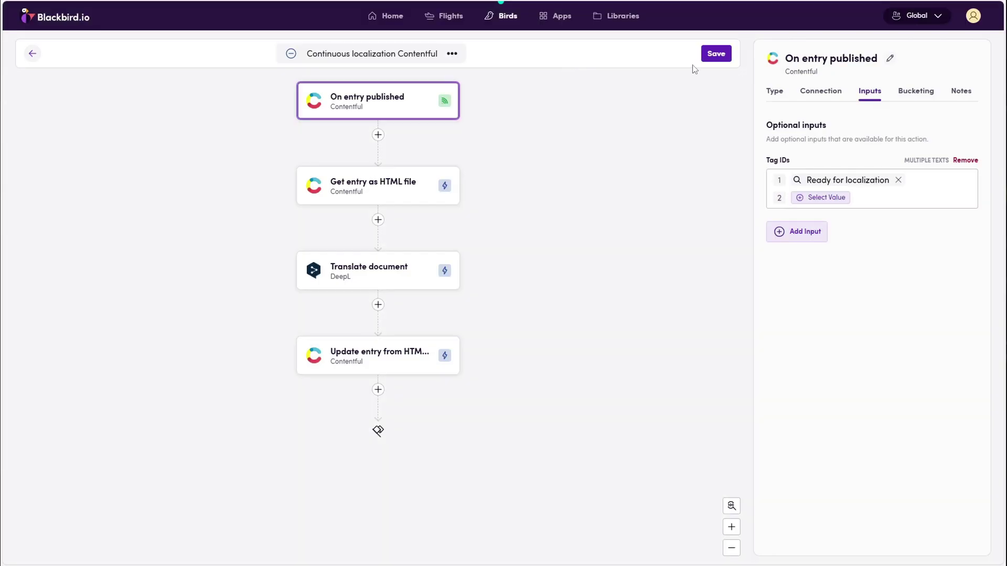
Save and publish the bird, and close the publishing dialog
{"action": "left_click", "coordinate": [715, 54]}
{"action": "left_click", "coordinate": [709, 54]}
{"action": "left_click", "coordinate": [369, 385]}
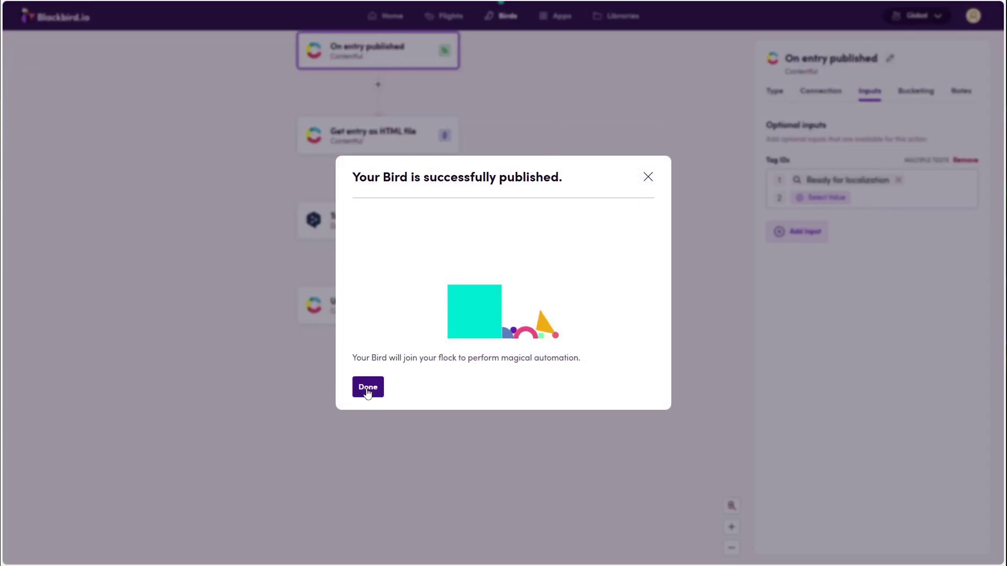
{"action": "left_click", "coordinate": [367, 388]}
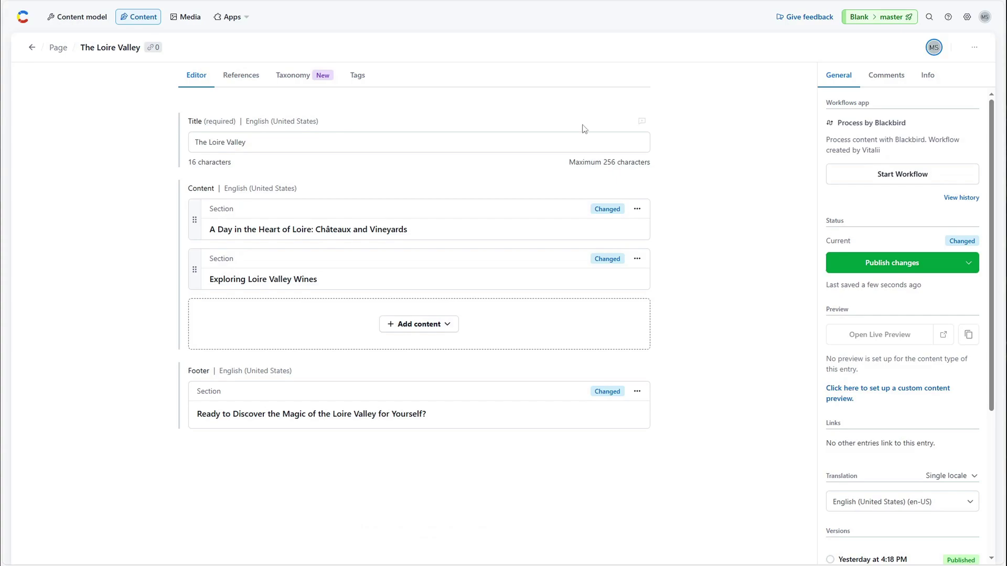
In Contentful, add the "Ready for localization" tag to The Loire Valley page entry and publish its changes
{"action": "left_click", "coordinate": [357, 77]}
{"action": "left_click", "coordinate": [294, 234]}
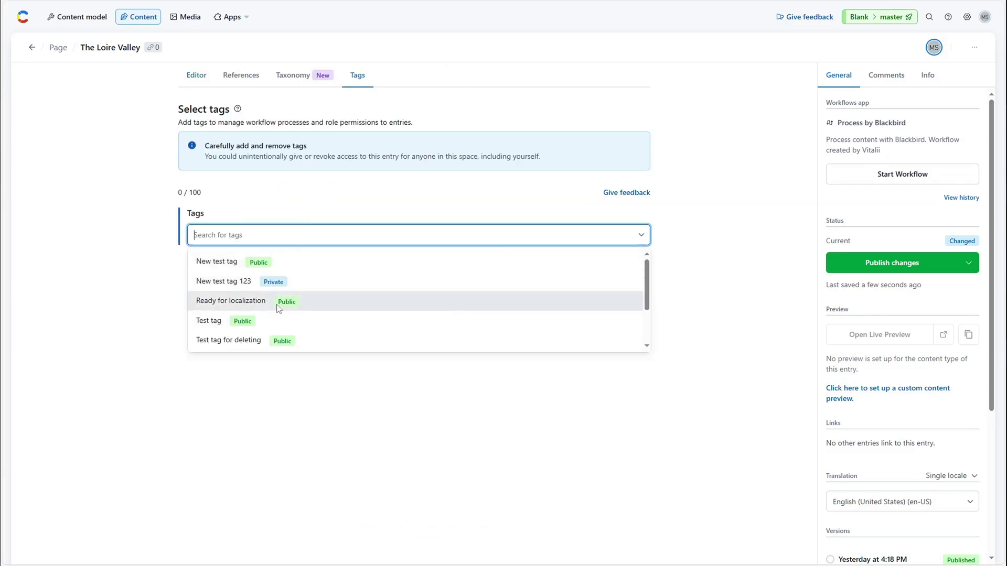
{"action": "left_click", "coordinate": [275, 302]}
{"action": "left_click", "coordinate": [281, 409]}
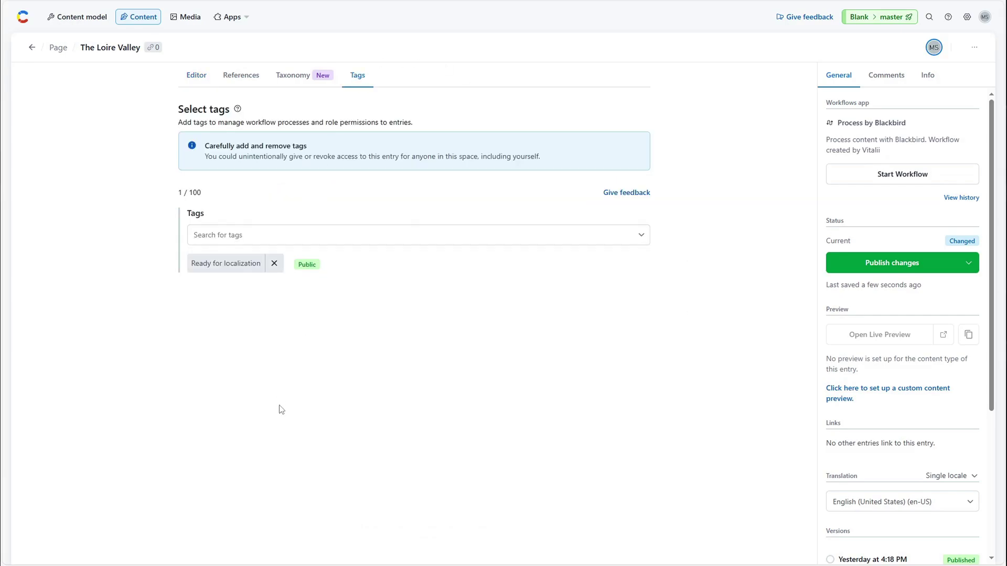
{"action": "left_click", "coordinate": [890, 262]}
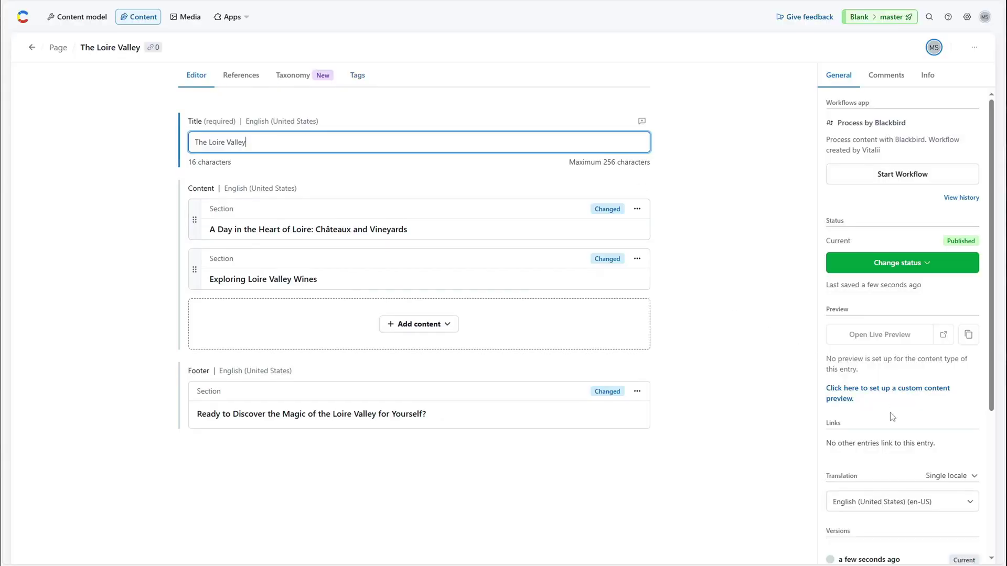
View The Loire Valley page in German (de), and open its first content section and the book entry embedded in that section's text
{"action": "left_click", "coordinate": [915, 501]}
{"action": "left_click", "coordinate": [917, 545]}
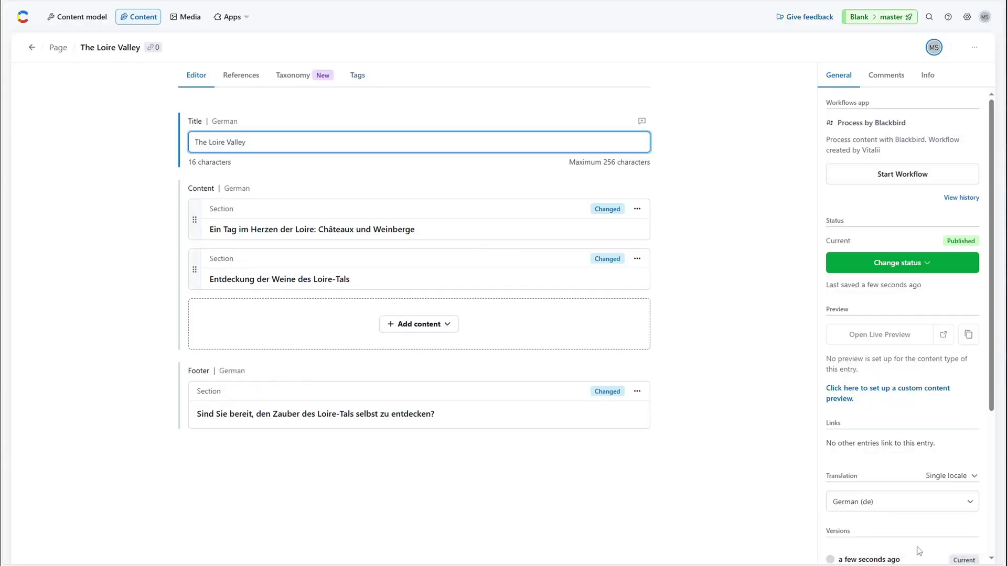
{"action": "left_click", "coordinate": [379, 230]}
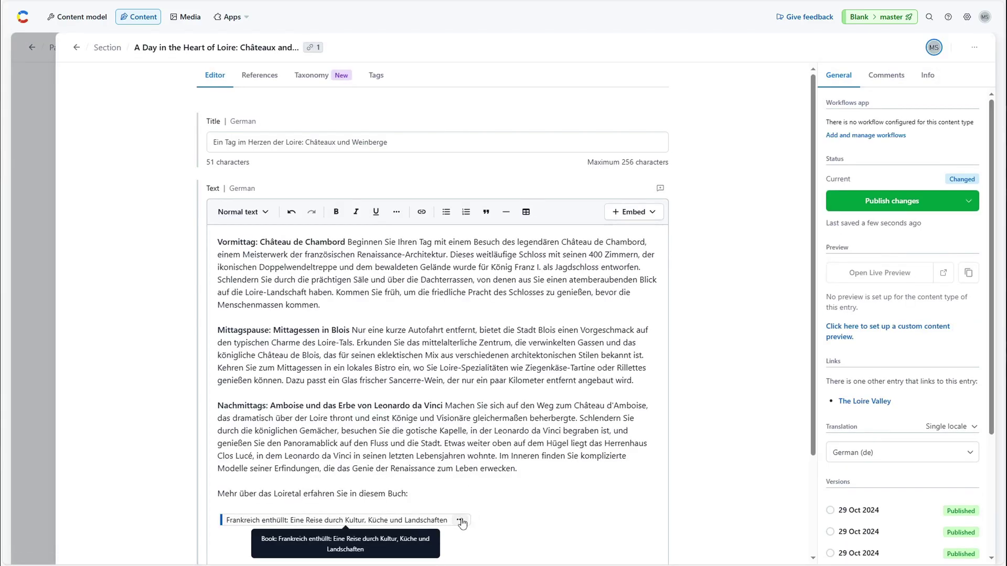
{"action": "left_click", "coordinate": [461, 520]}
{"action": "left_click", "coordinate": [466, 484]}
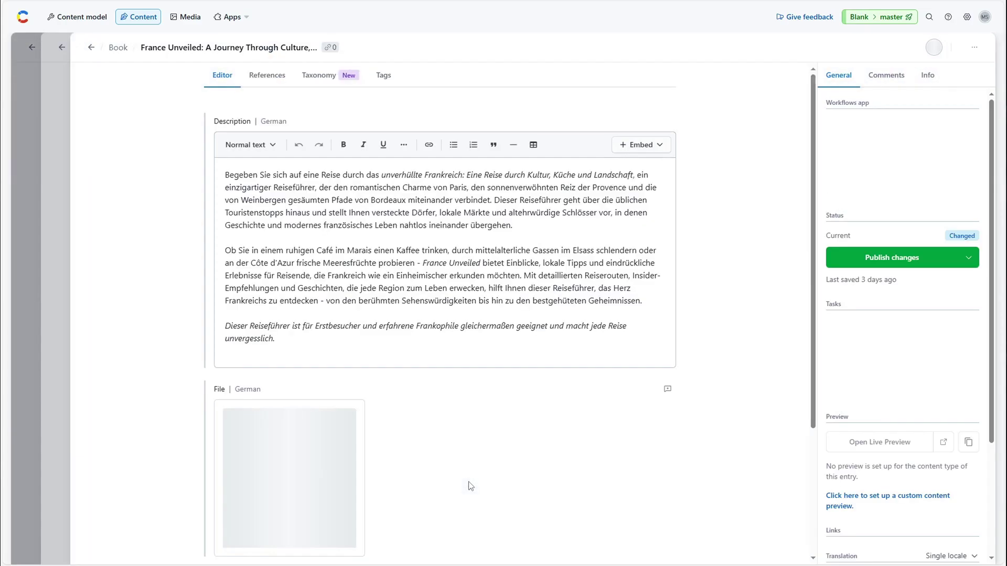